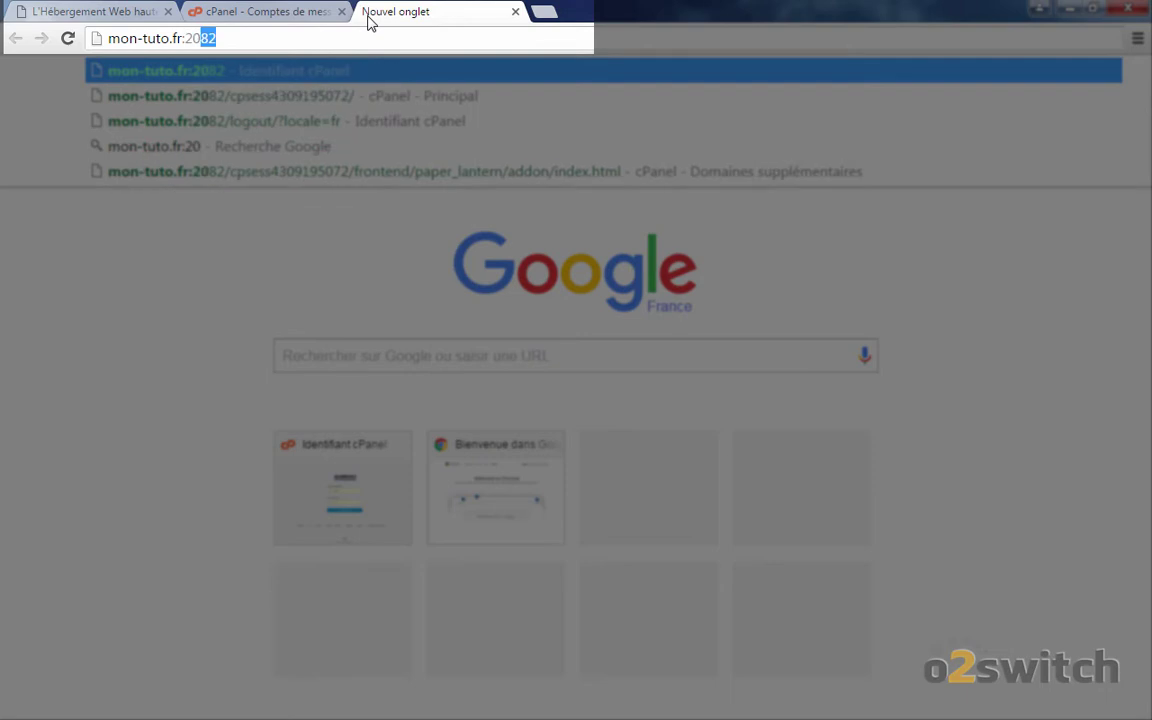
Open the webmail page at mon-tuto.fr:2095 and log in with the account's e-mail address and password.
{"action": "type", "text": "95"}
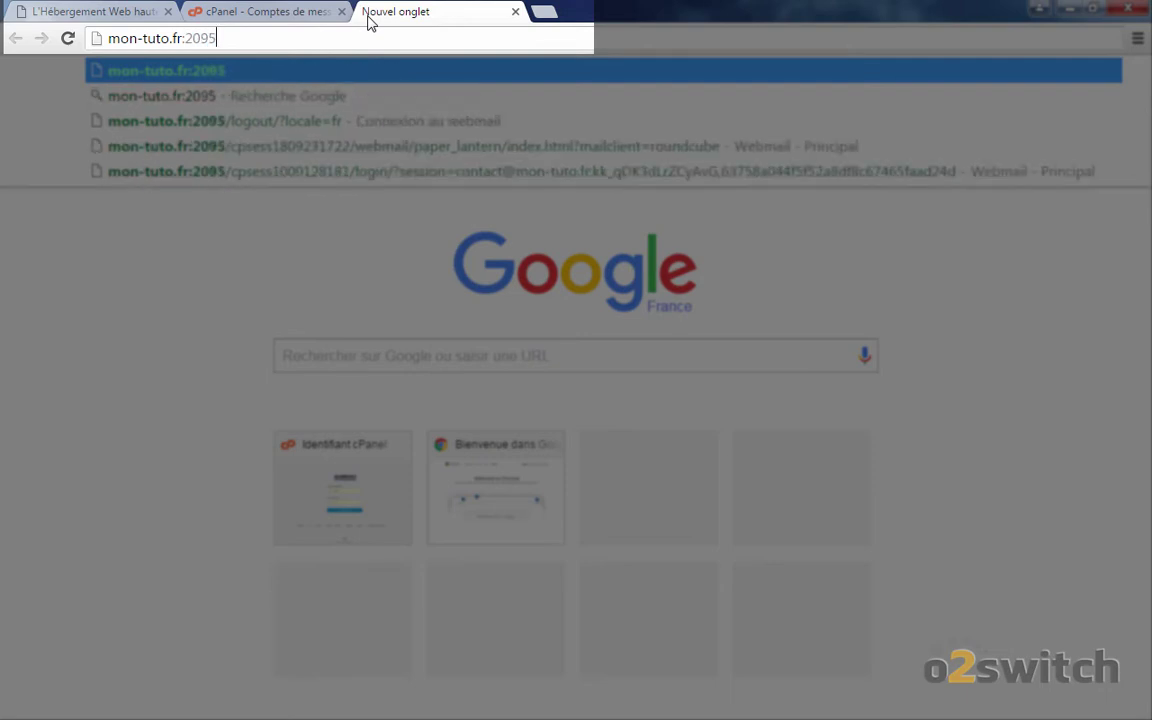
{"action": "key", "text": "Return"}
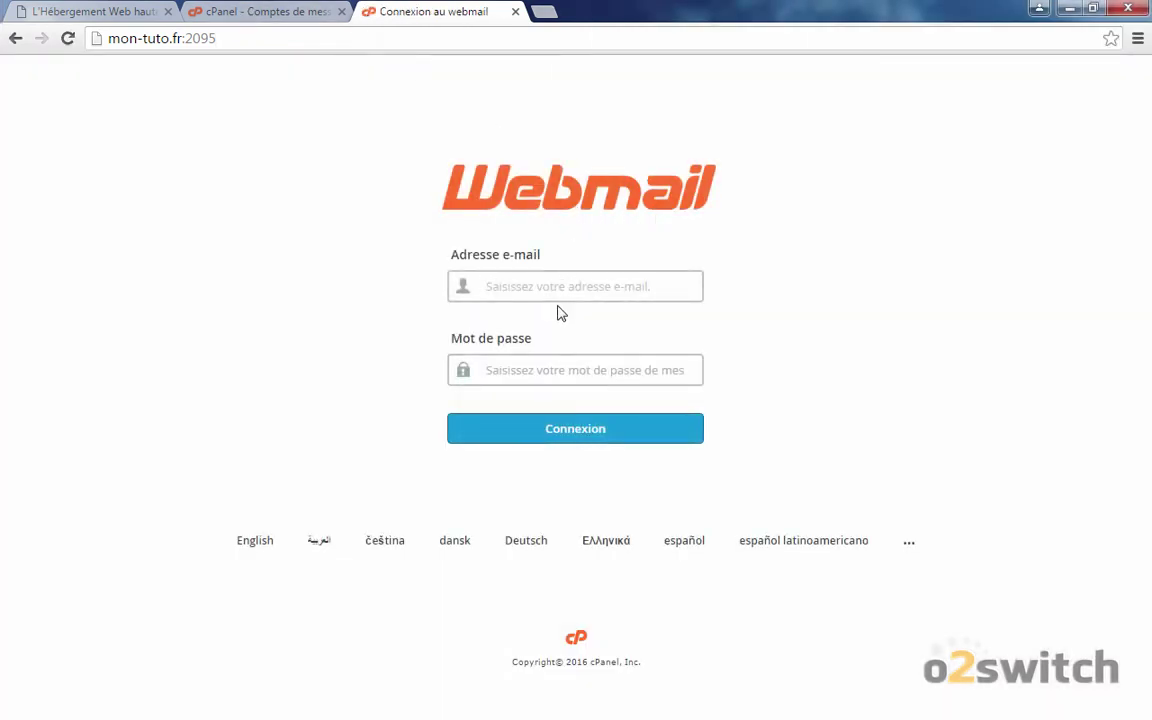
{"action": "key", "text": "ctrl+v"}
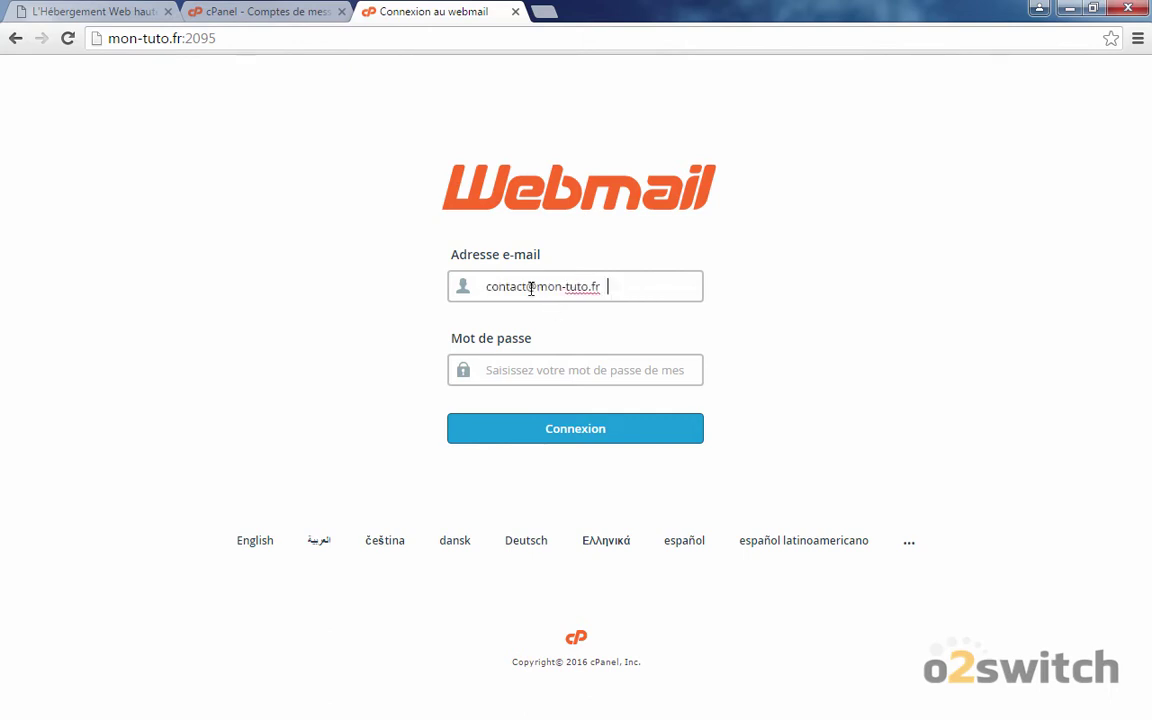
{"action": "key", "text": "Tab"}
{"action": "type", "text": "****"}
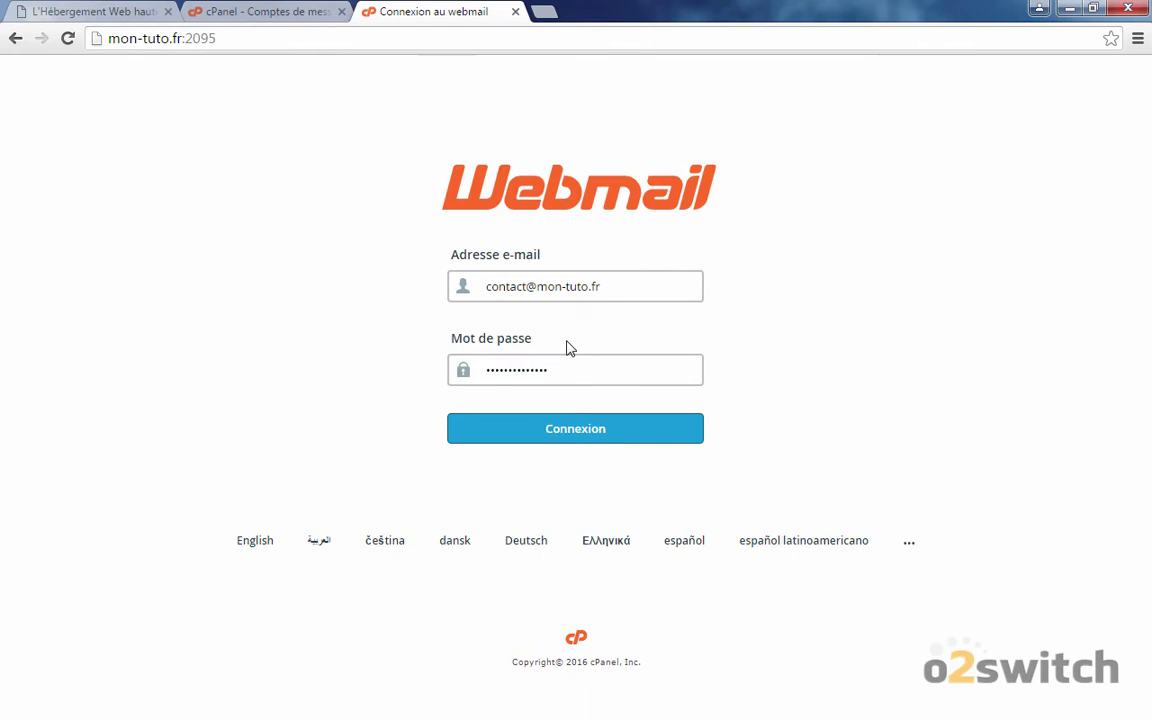
{"action": "key", "text": "Return"}
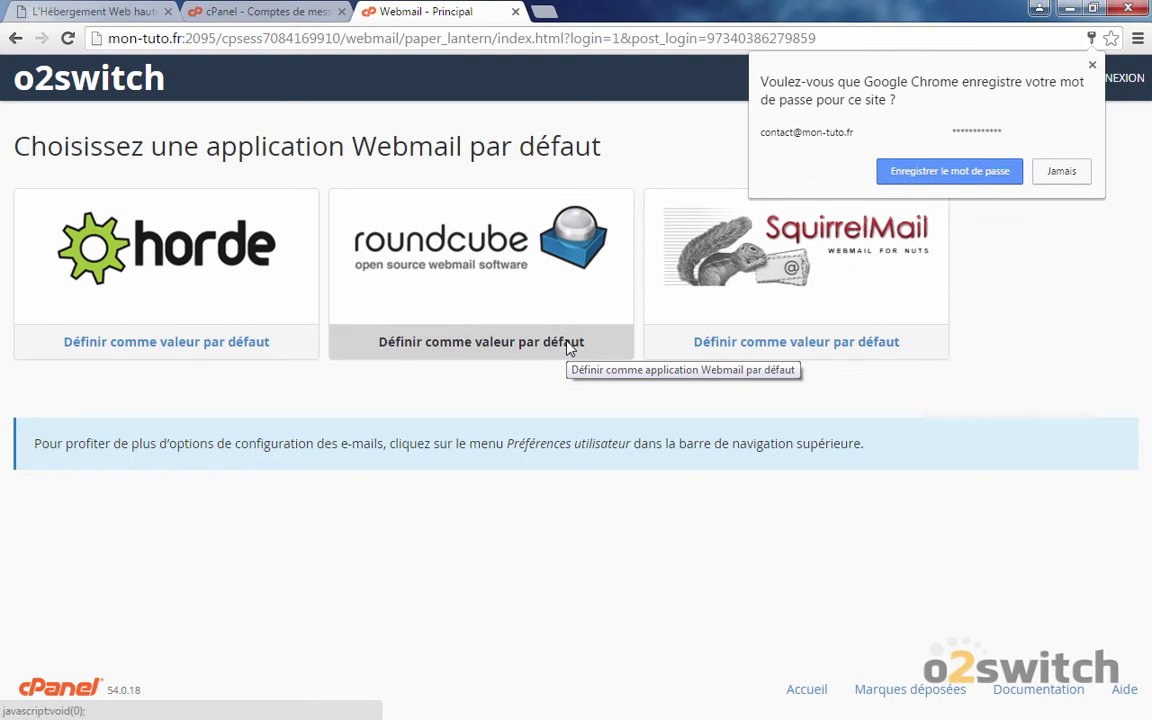
{"action": "left_click", "coordinate": [1064, 230]}
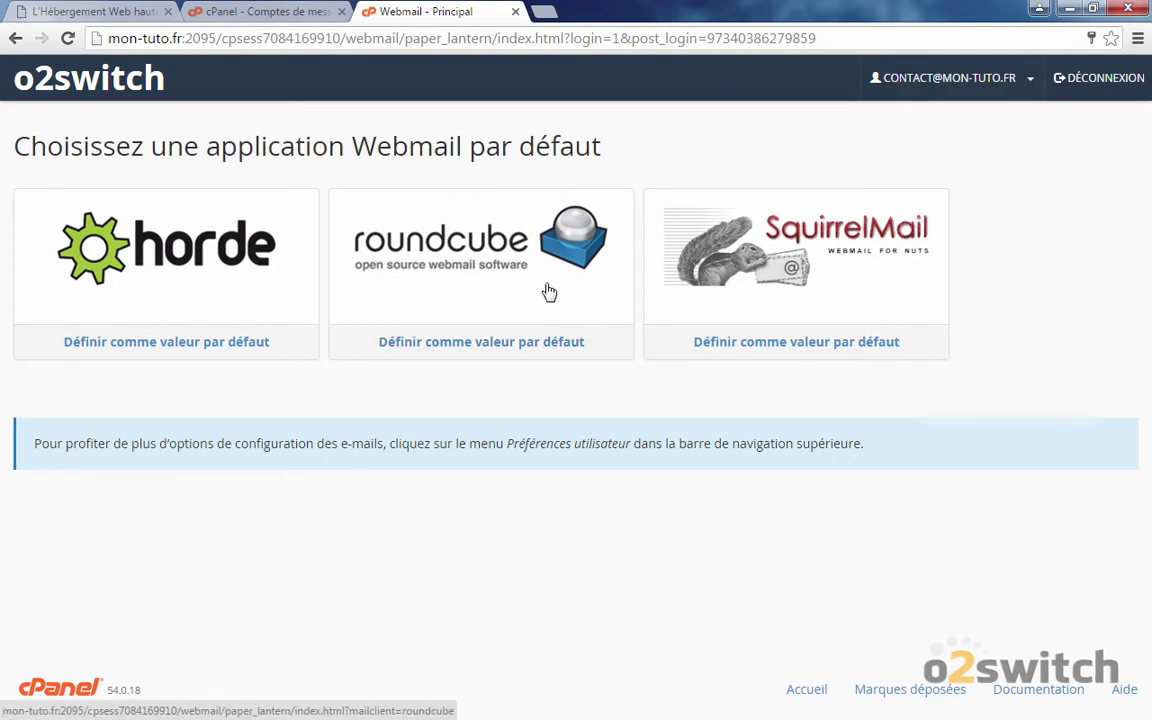
Open the mailbox in Horde, Roundcube and SquirrelMail in turn to compare the three webmail applications.
{"action": "left_click", "coordinate": [193, 266]}
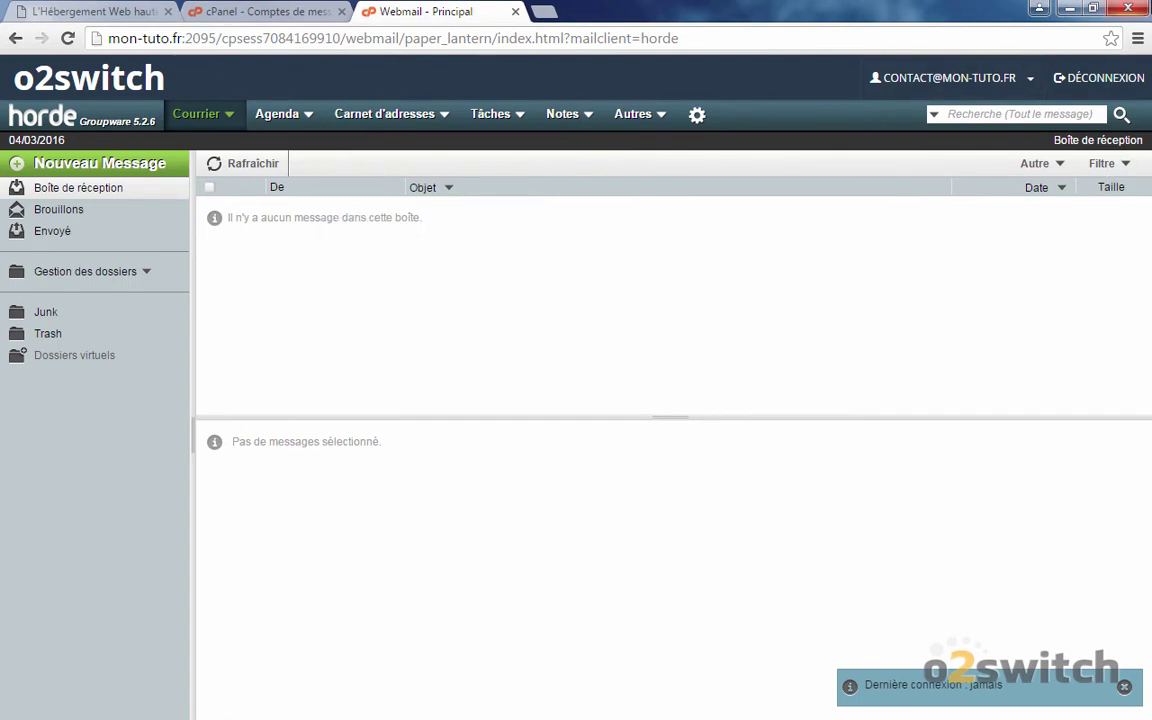
{"action": "left_click", "coordinate": [1032, 84]}
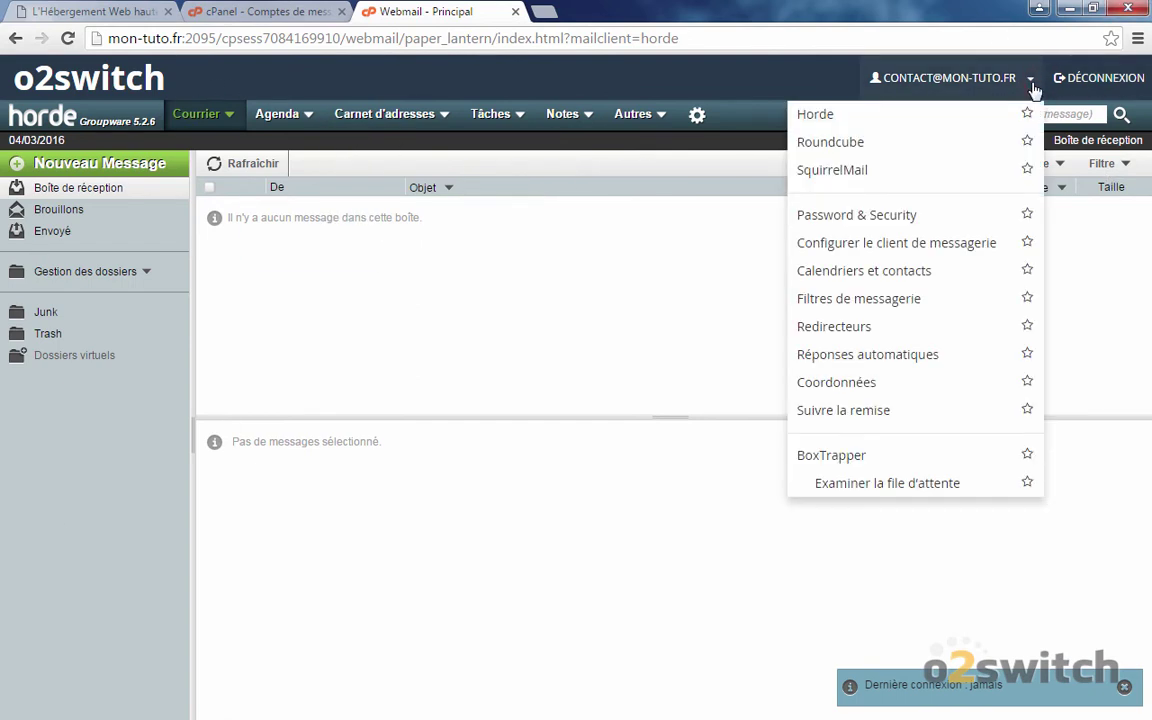
{"action": "left_click", "coordinate": [857, 146]}
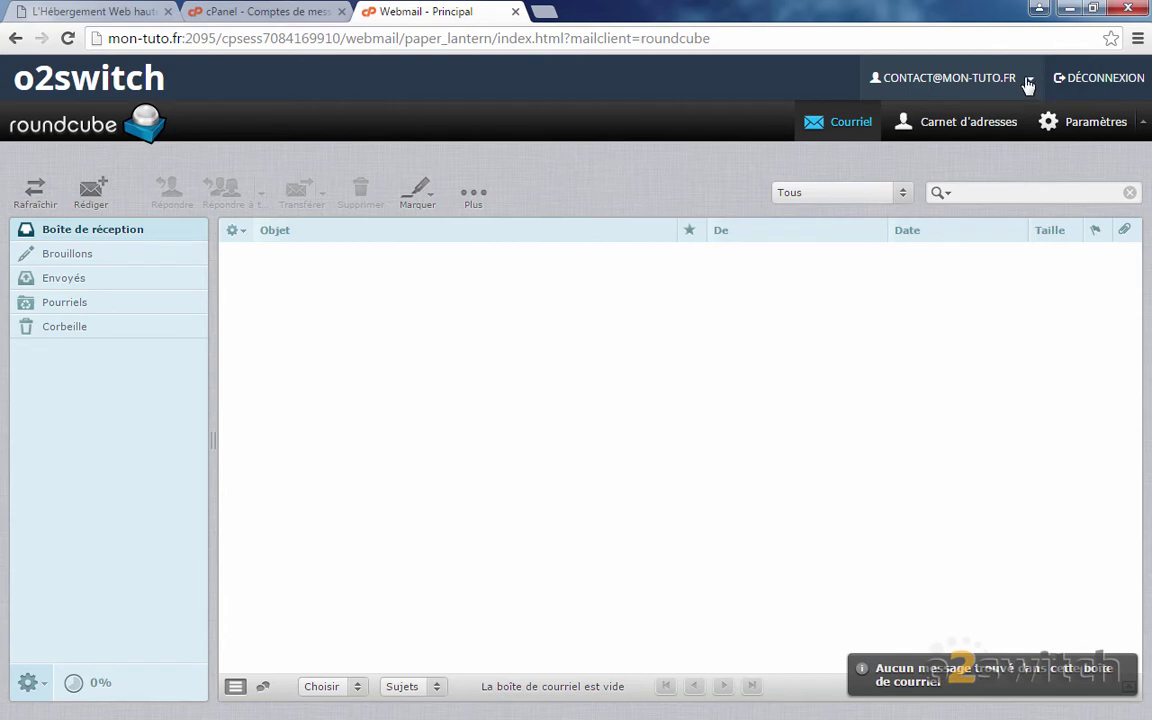
{"action": "left_click", "coordinate": [1028, 82]}
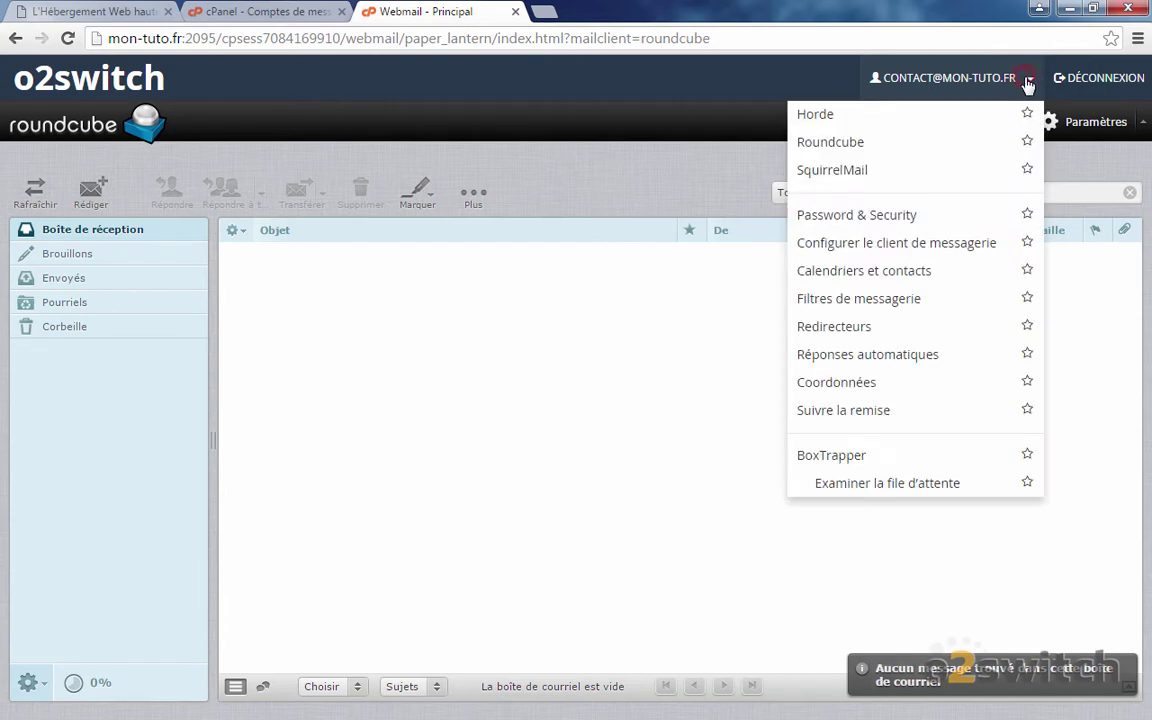
{"action": "left_click", "coordinate": [912, 181]}
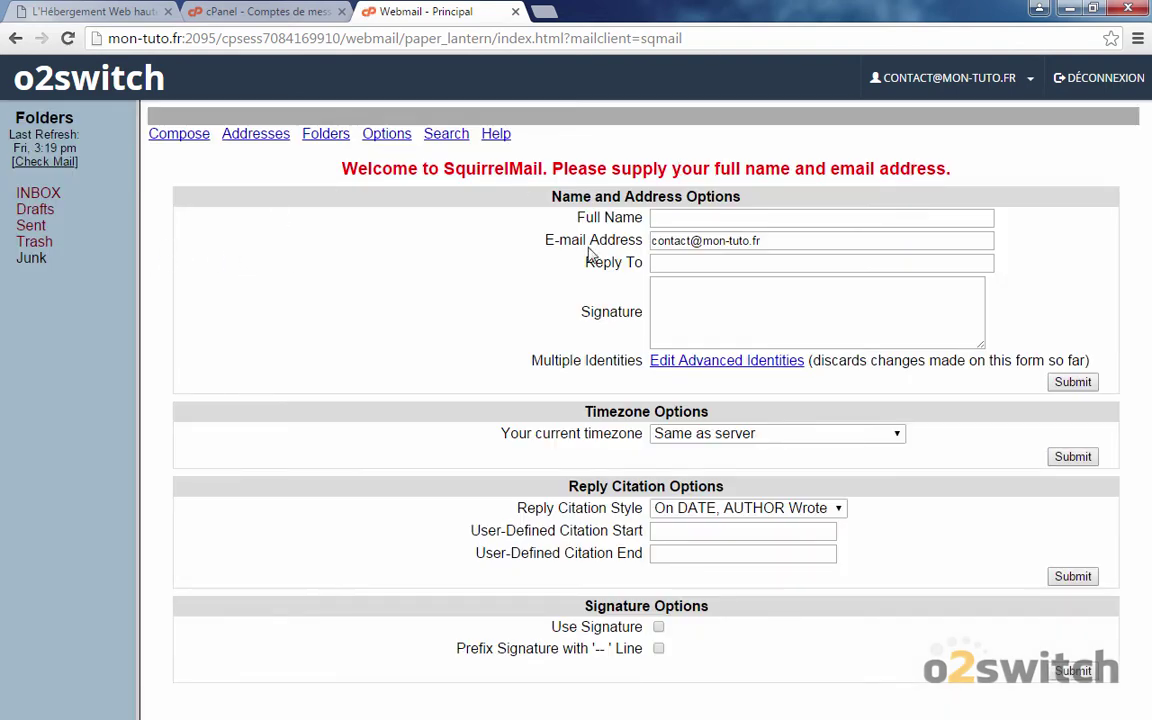
Switch the mailbox back to Roundcube and set Roundcube as the default webmail application.
{"action": "left_click", "coordinate": [1029, 79]}
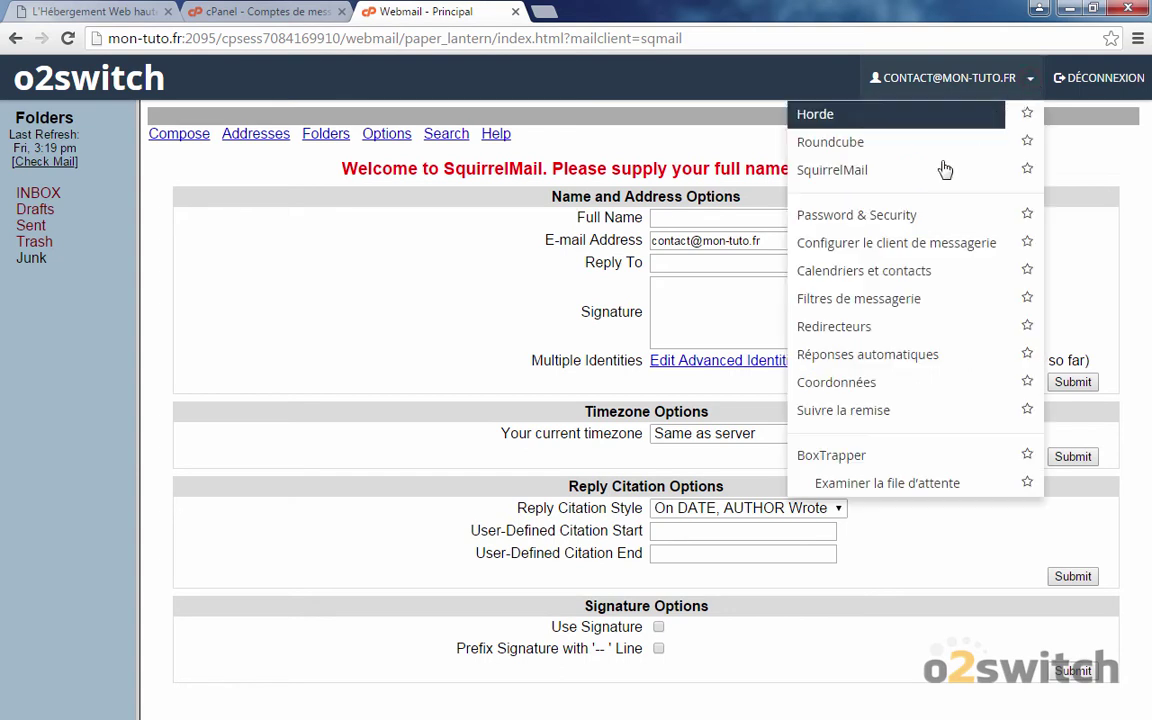
{"action": "left_click", "coordinate": [853, 144]}
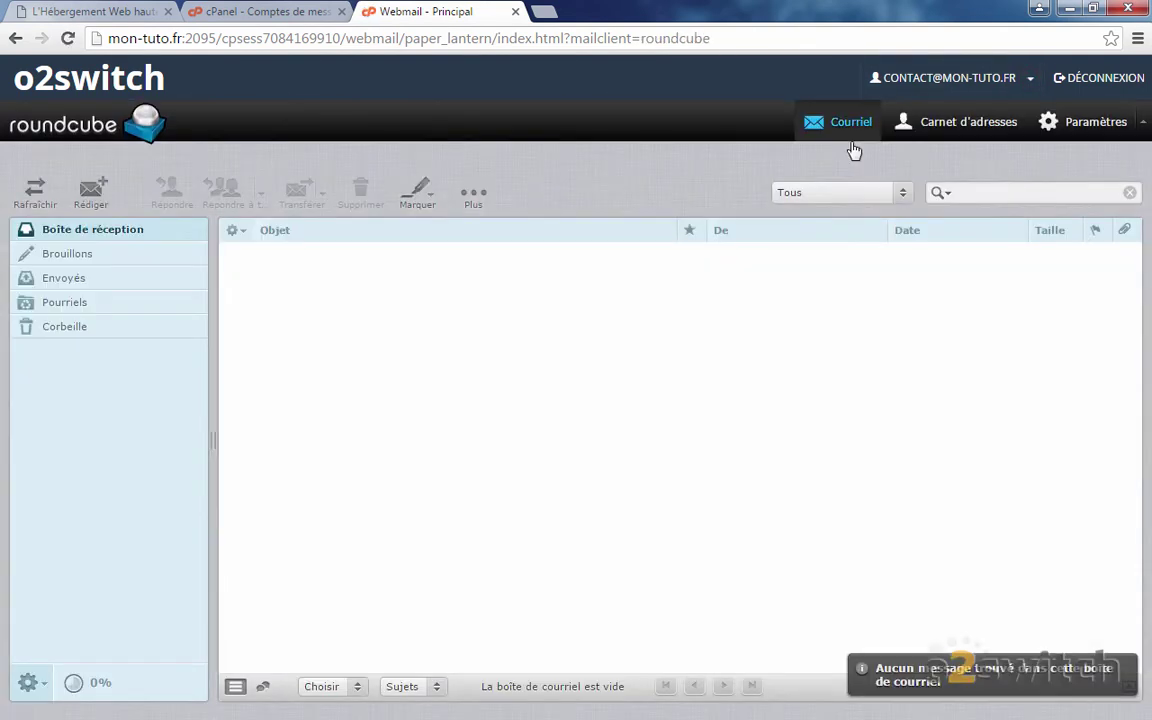
{"action": "left_click", "coordinate": [1032, 84]}
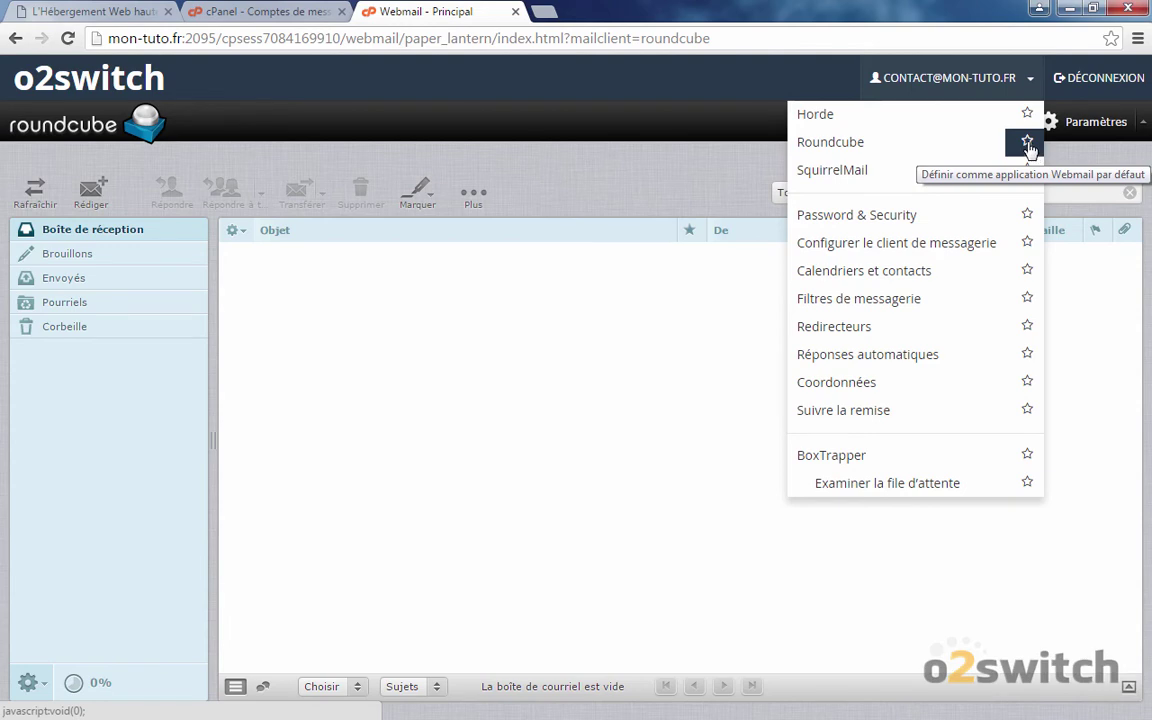
{"action": "left_click", "coordinate": [1028, 144]}
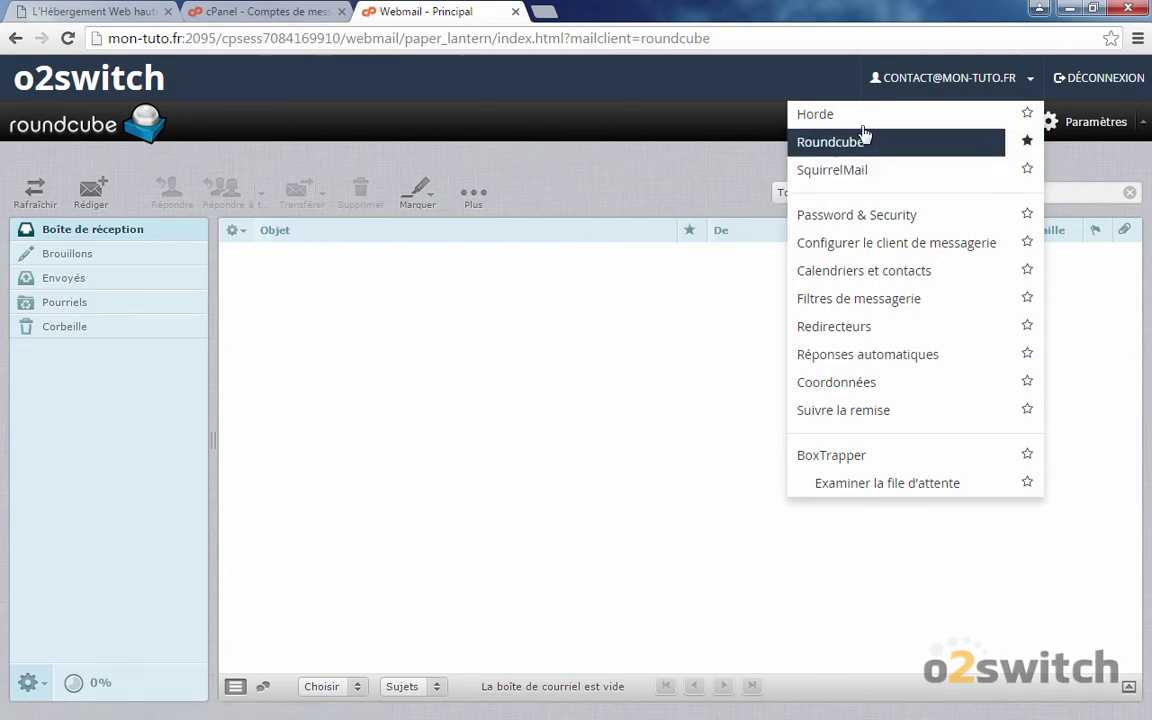
{"action": "left_click", "coordinate": [940, 77]}
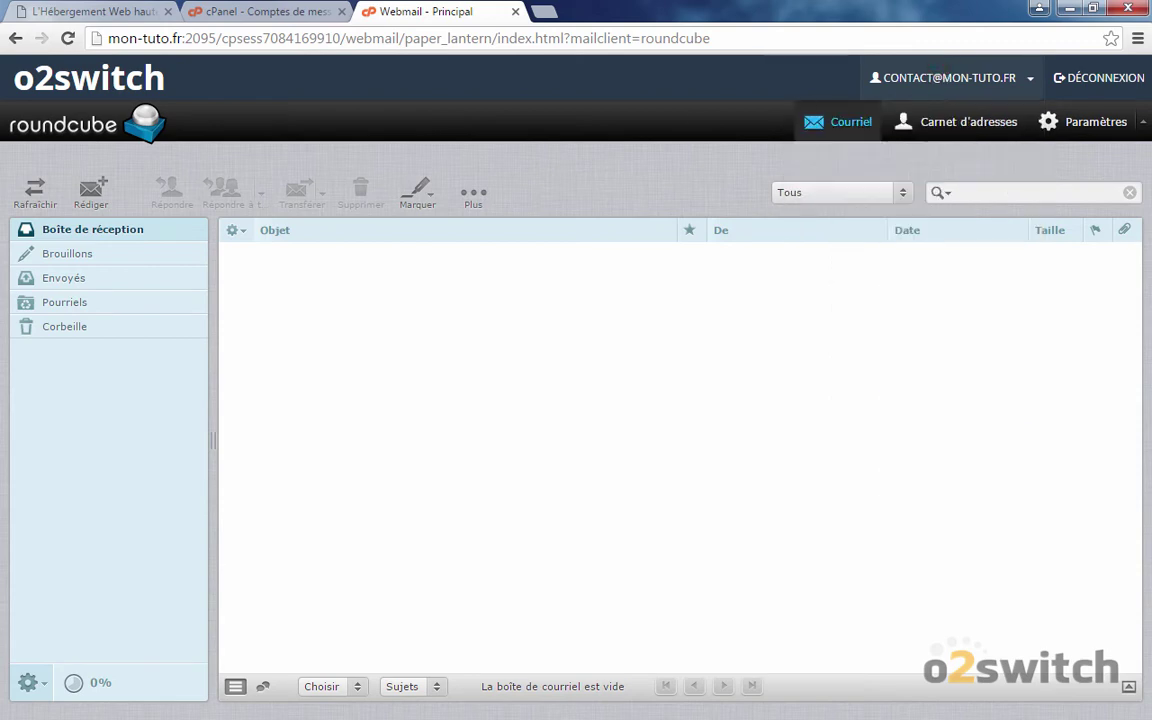
Send the account's own address an e-mail with "Message de test" as subject and body, and open the received message.
{"action": "left_click", "coordinate": [92, 192]}
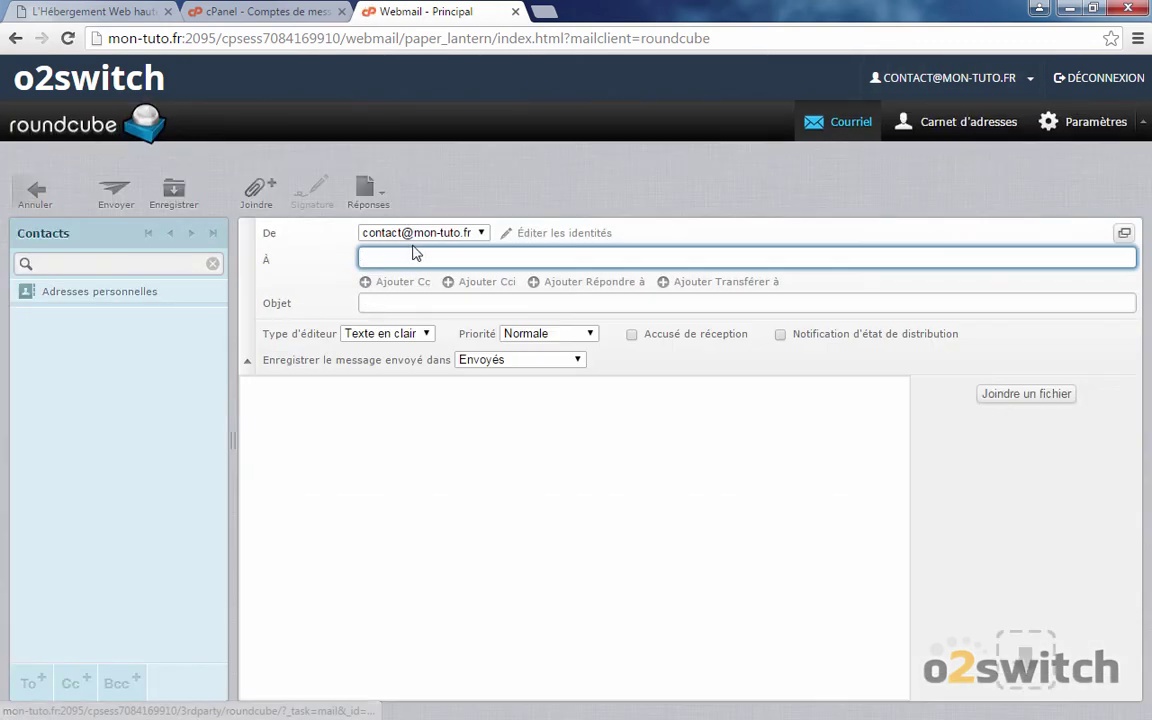
{"action": "key", "text": "ctrl+v"}
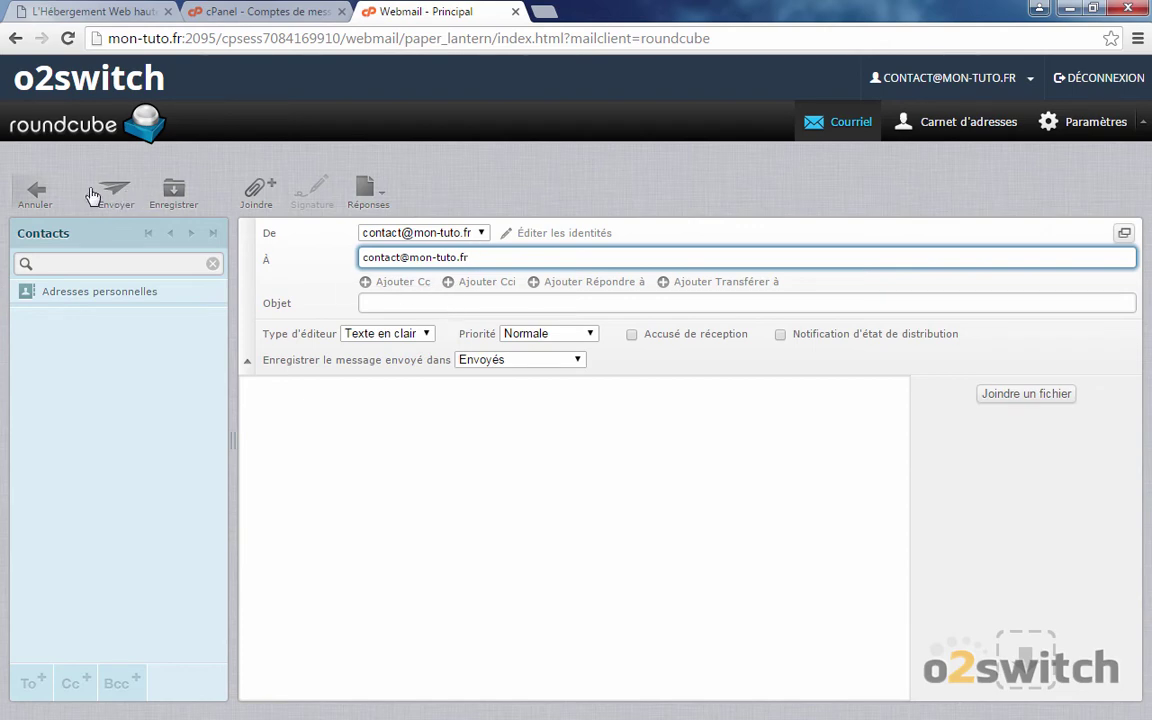
{"action": "left_click", "coordinate": [478, 300]}
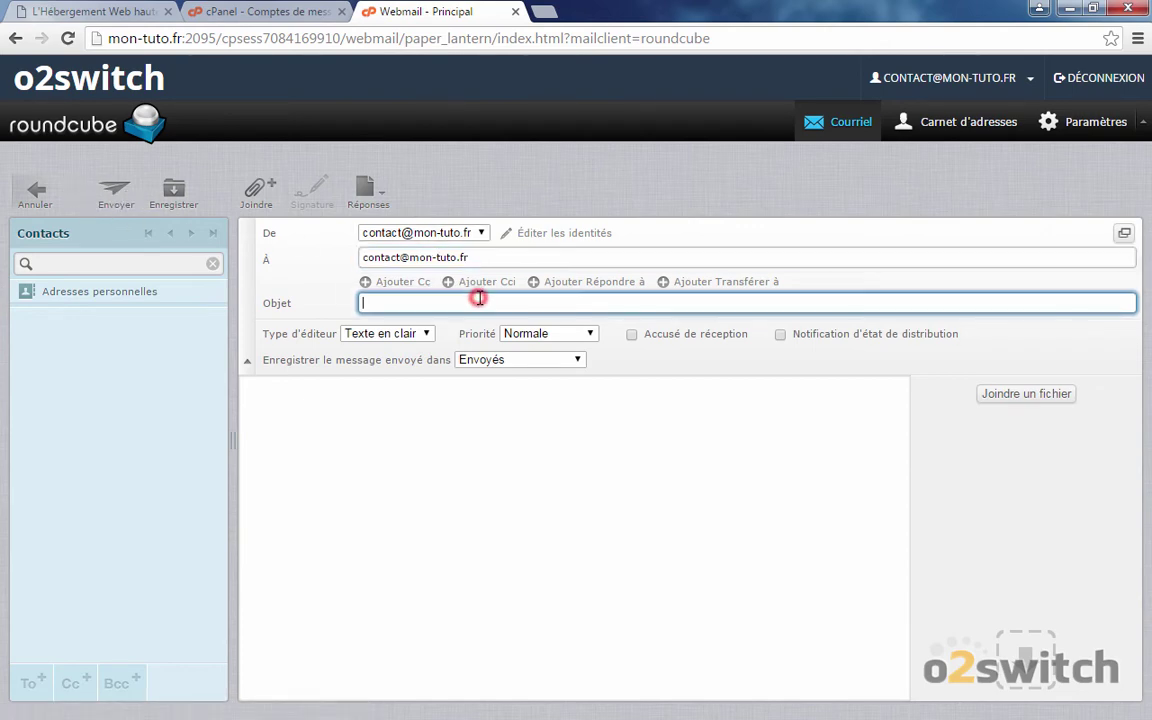
{"action": "type", "text": "Message de test"}
{"action": "key", "text": "Tab"}
{"action": "type", "text": "Mes"}
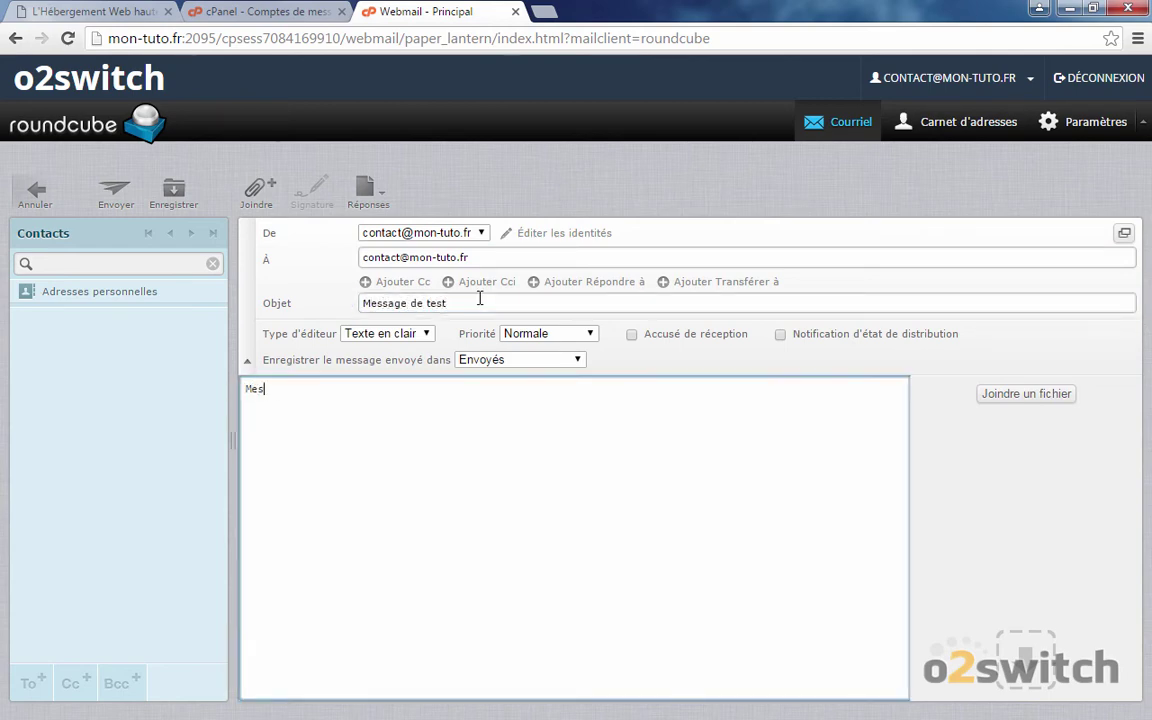
{"action": "type", "text": "sage de test"}
{"action": "left_click", "coordinate": [103, 197]}
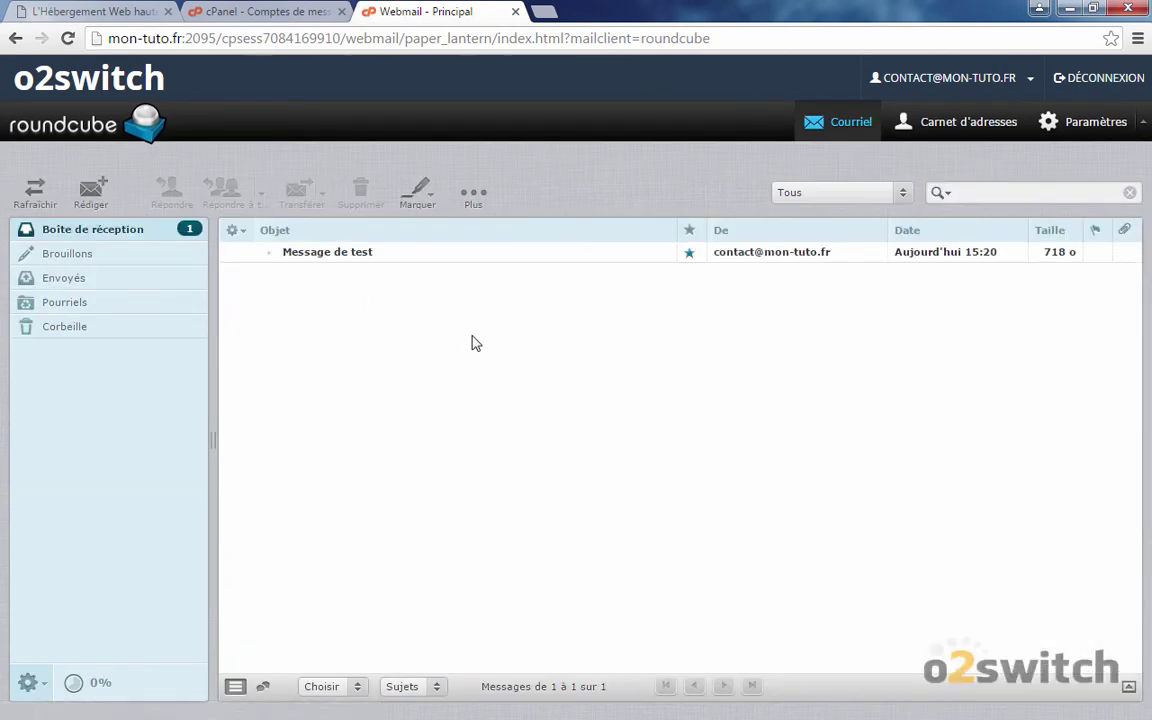
{"action": "left_click", "coordinate": [337, 253]}
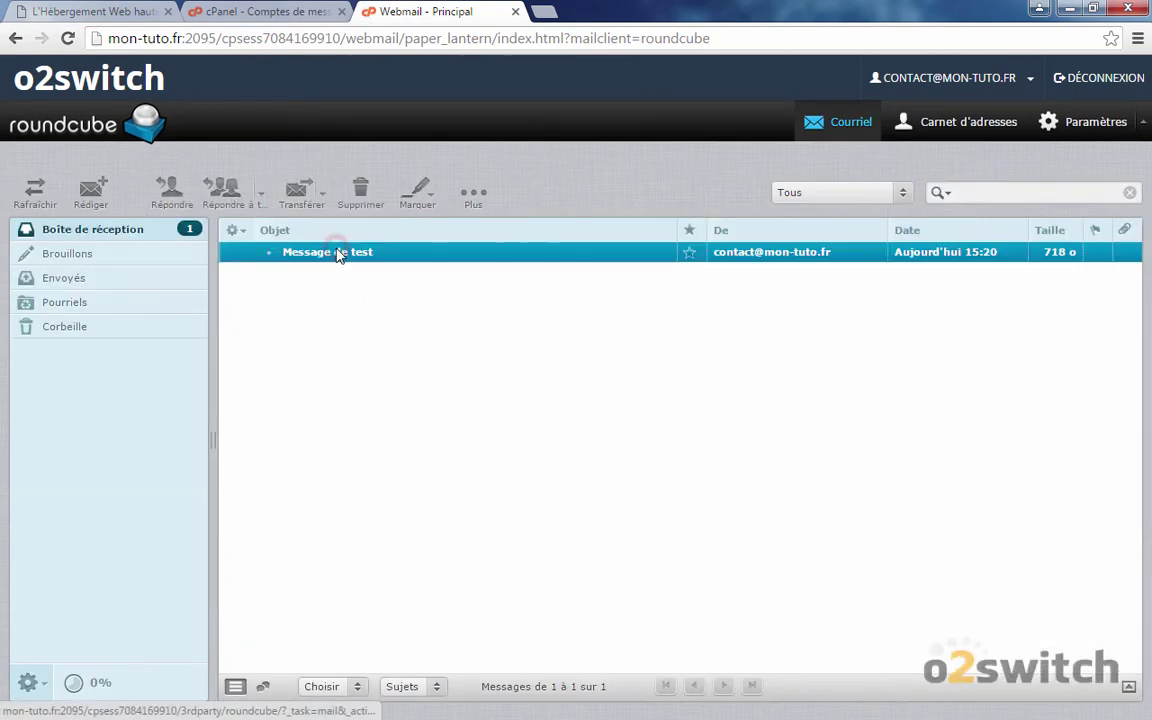
{"action": "double_click", "coordinate": [337, 253]}
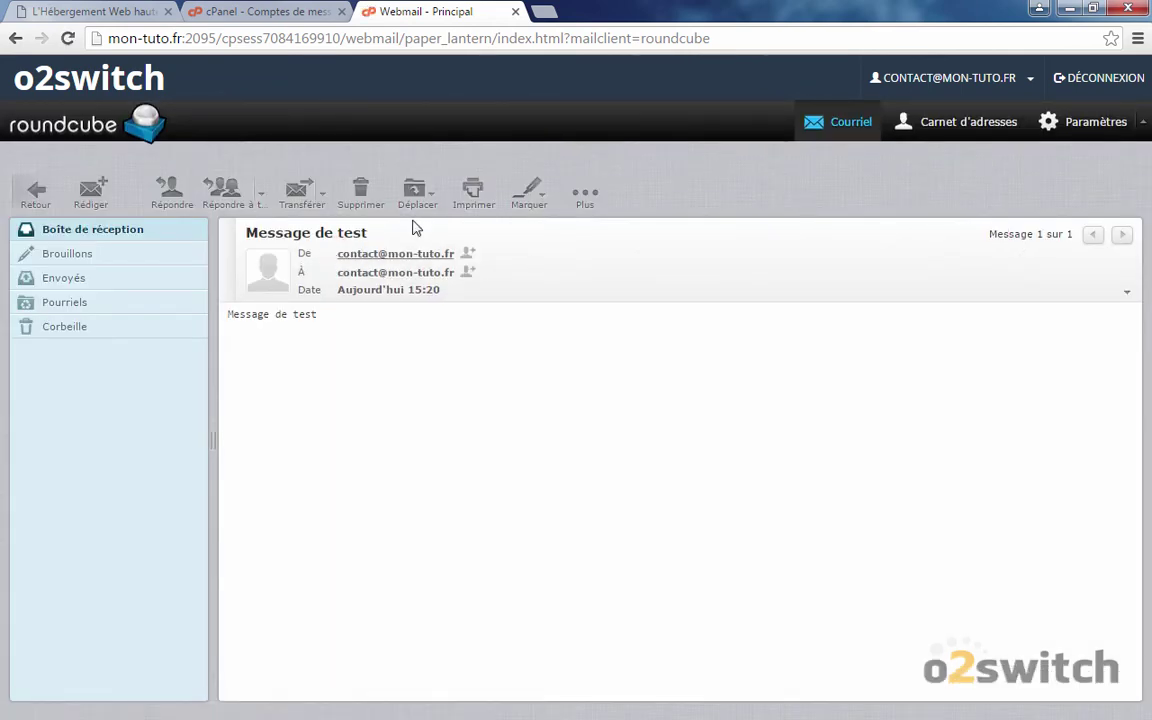
Look at the folders in the Roundcube settings and open the account's identity at its signature field.
{"action": "left_click", "coordinate": [1104, 121]}
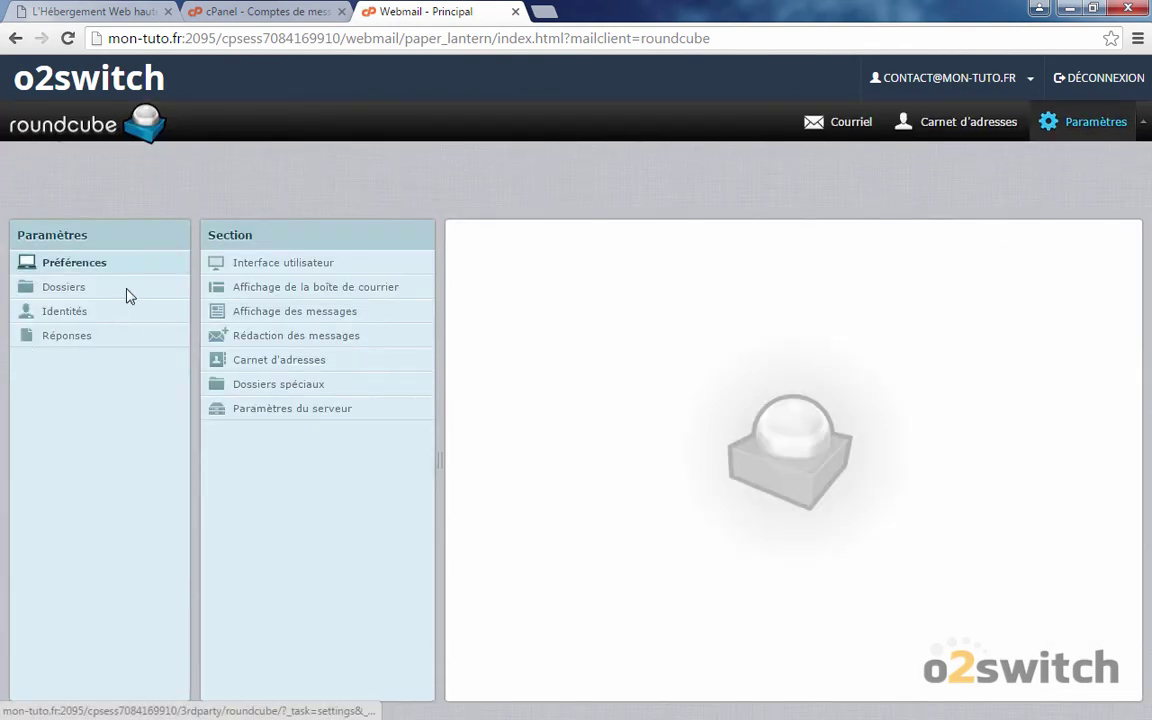
{"action": "left_click", "coordinate": [110, 288]}
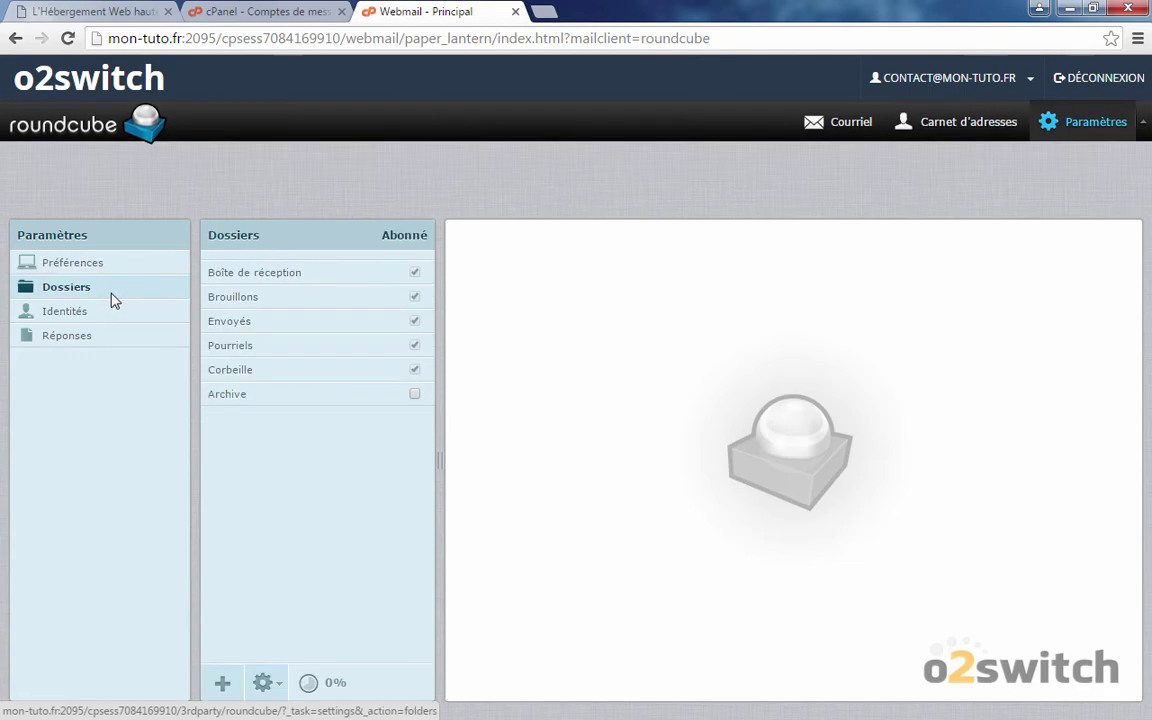
{"action": "left_click", "coordinate": [100, 311]}
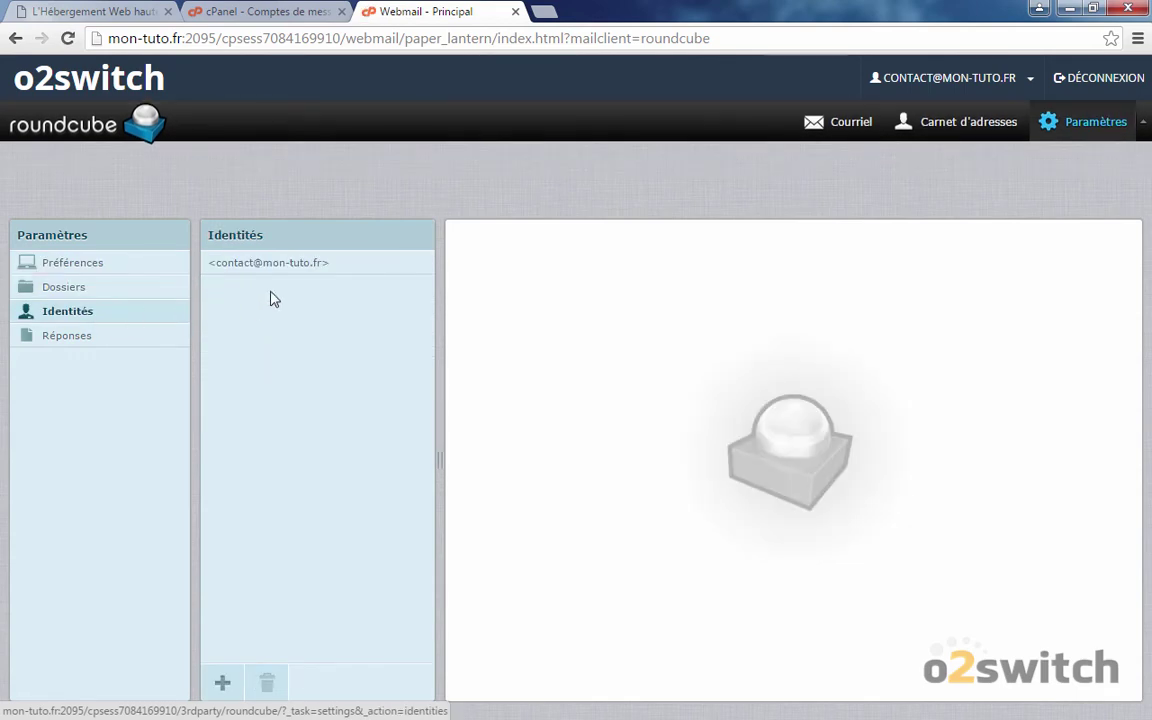
{"action": "left_click", "coordinate": [284, 262]}
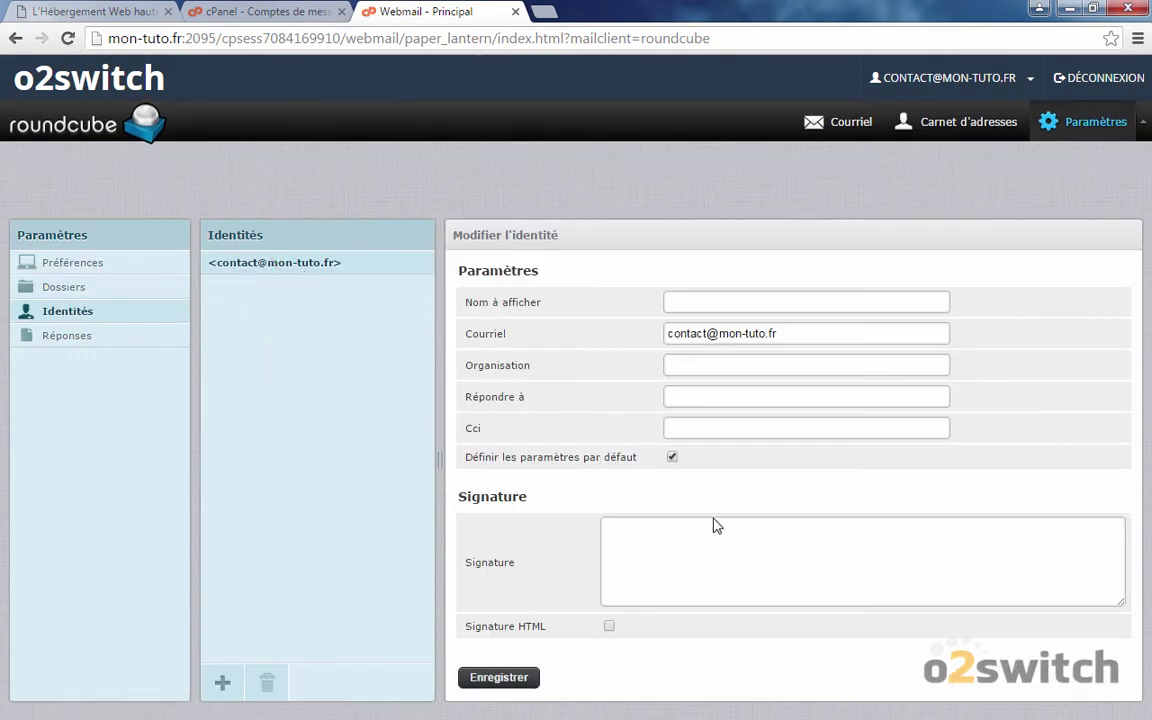
{"action": "left_click", "coordinate": [718, 535]}
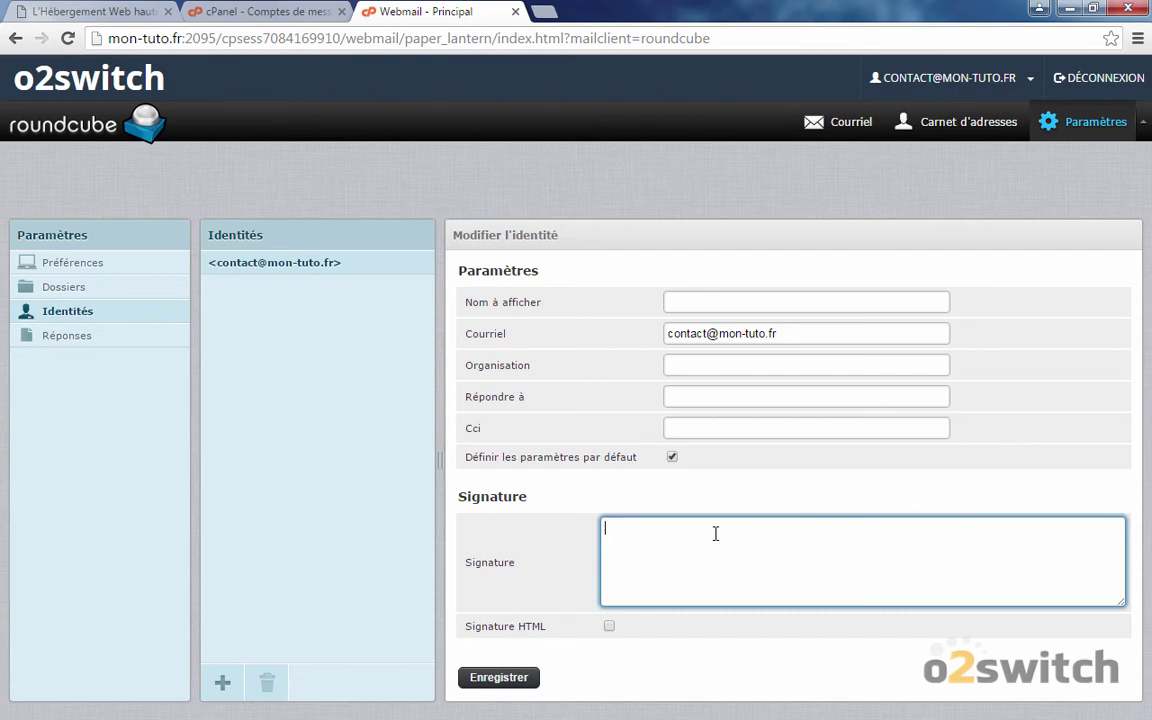
Examine the mail client configuration page with its automatic scripts and manual server settings.
{"action": "left_click", "coordinate": [974, 80]}
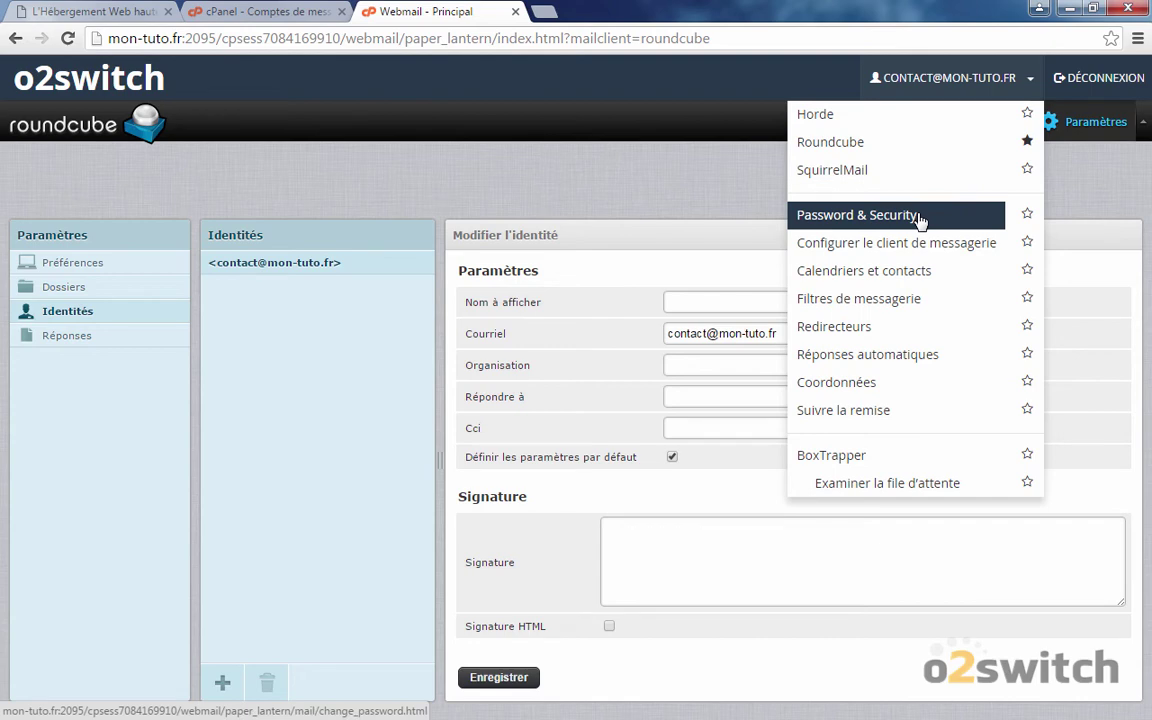
{"action": "left_click", "coordinate": [910, 250]}
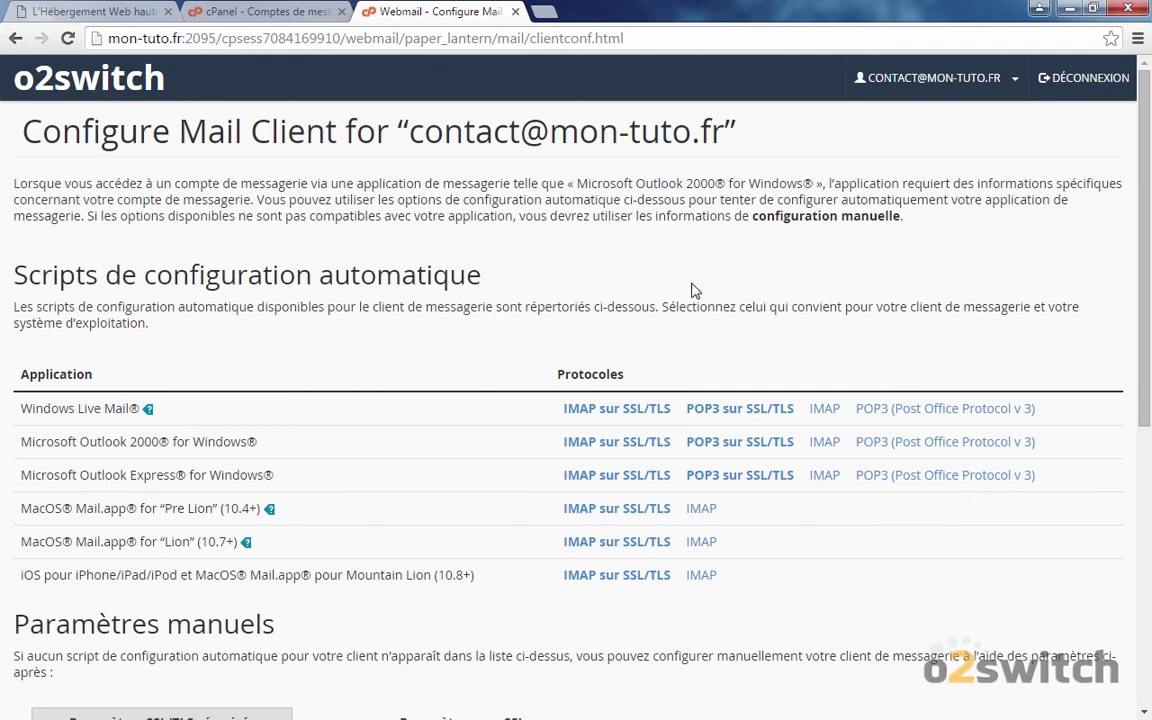
{"action": "scroll", "coordinate": [685, 290], "scroll_direction": "down", "scroll_amount": 2}
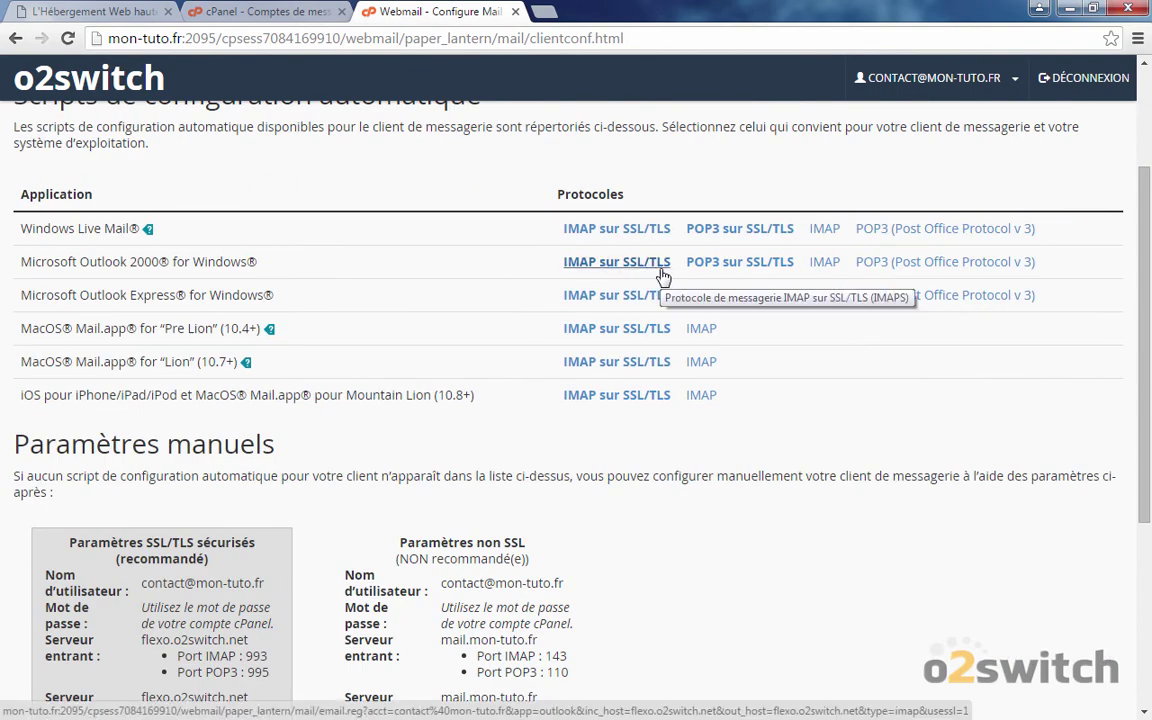
View the account's mail filters page and return to the Roundcube inbox.
{"action": "left_click", "coordinate": [928, 78]}
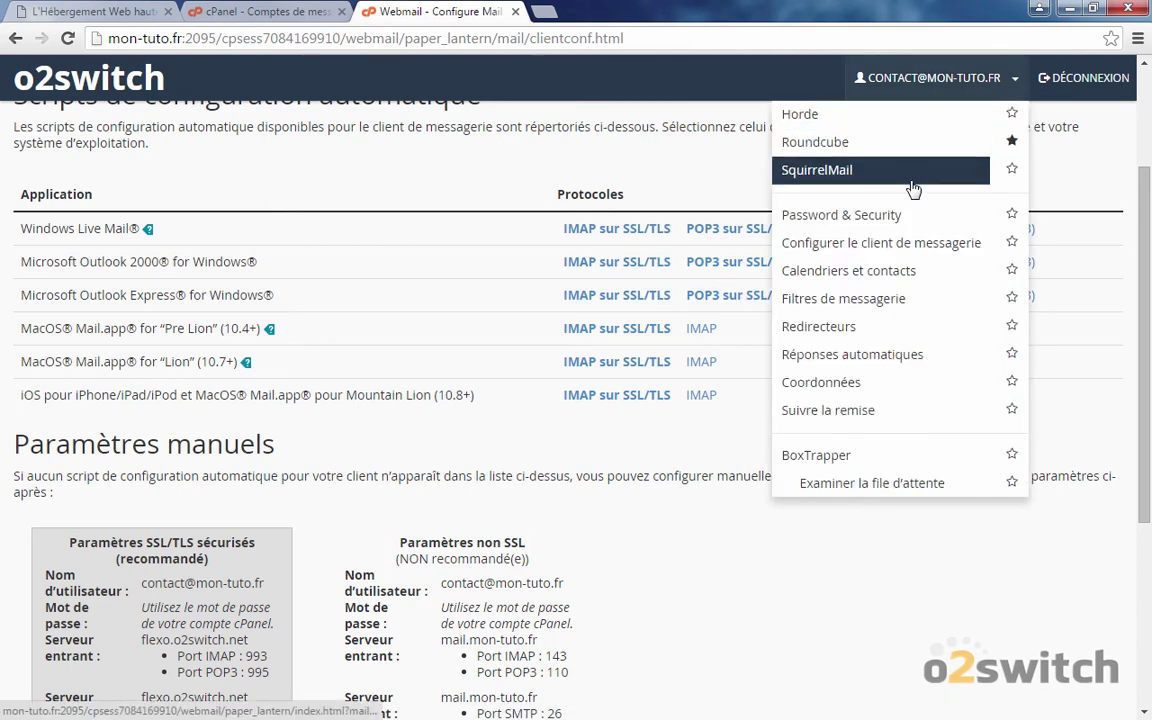
{"action": "left_click", "coordinate": [870, 300]}
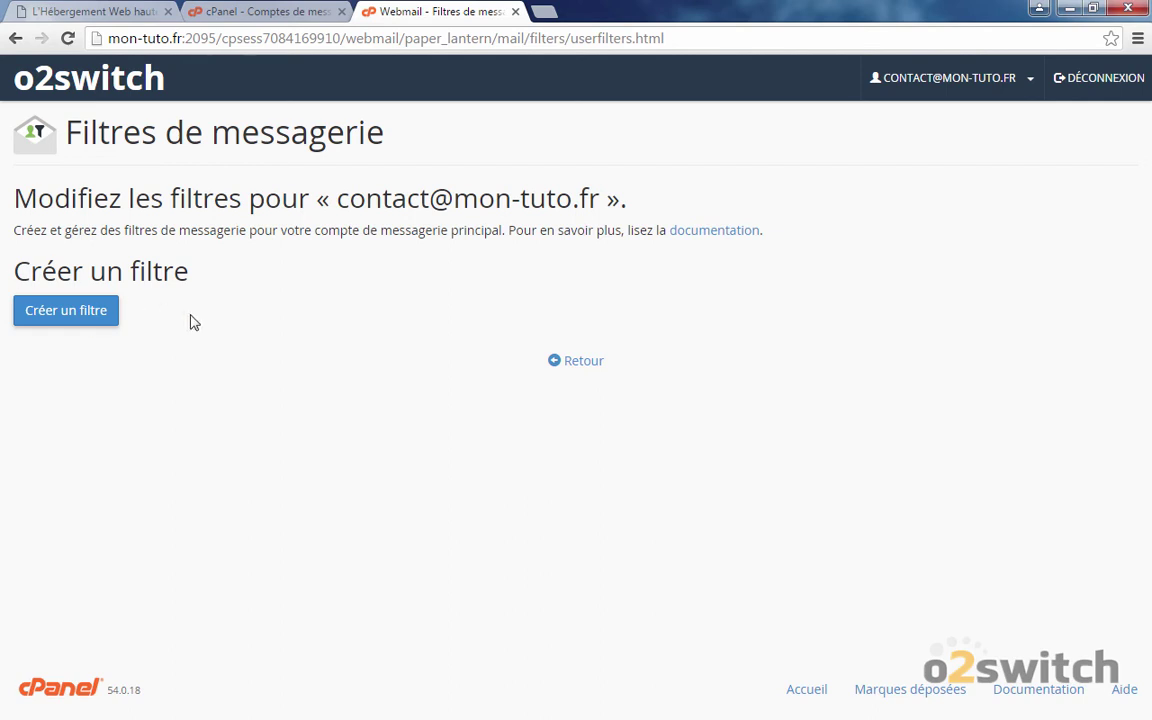
{"action": "left_click", "coordinate": [938, 80]}
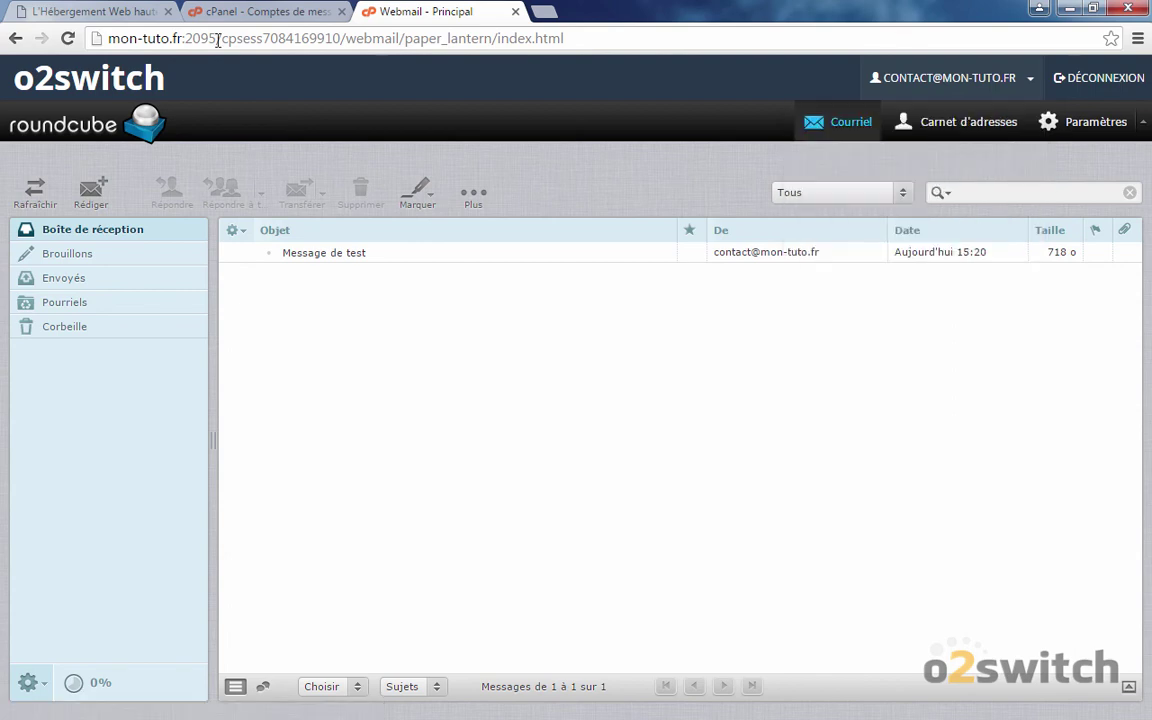
Copy only the domain name mon-tuto.fr from the webmail's web address, without the port.
{"action": "left_click_drag", "start_coordinate": [218, 41], "coordinate": [106, 39]}
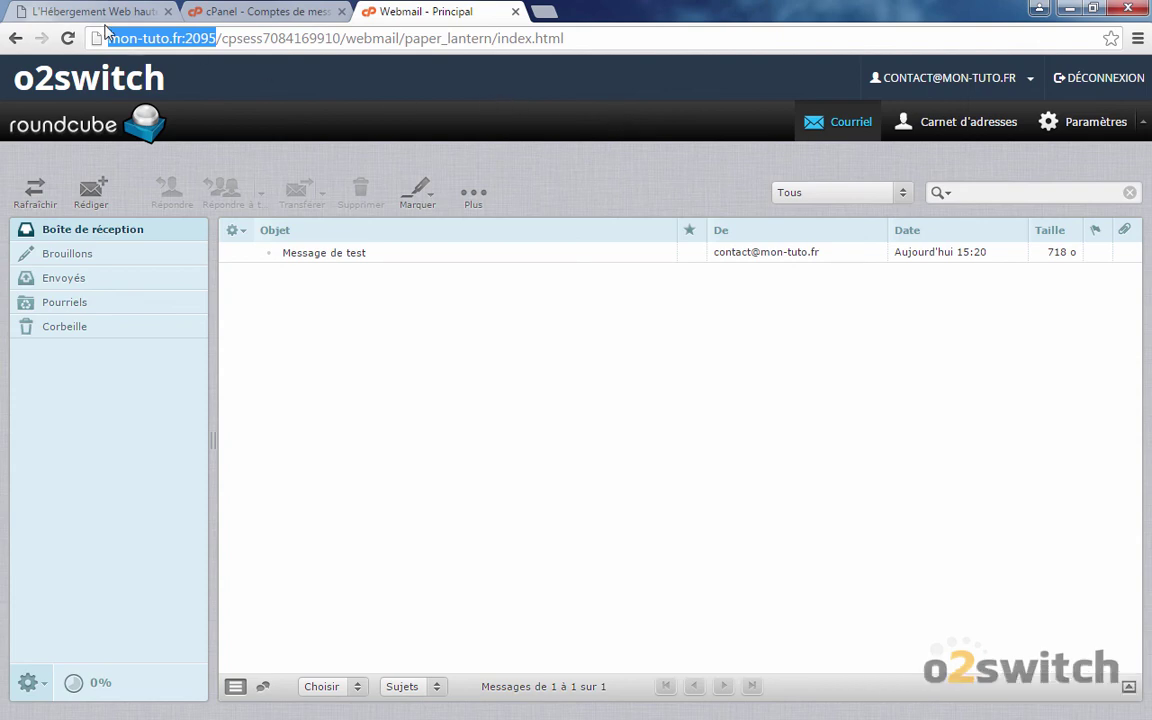
{"action": "left_click", "coordinate": [160, 38]}
{"action": "left_click_drag", "start_coordinate": [182, 38], "coordinate": [113, 40]}
{"action": "key", "text": "ctrl+c"}
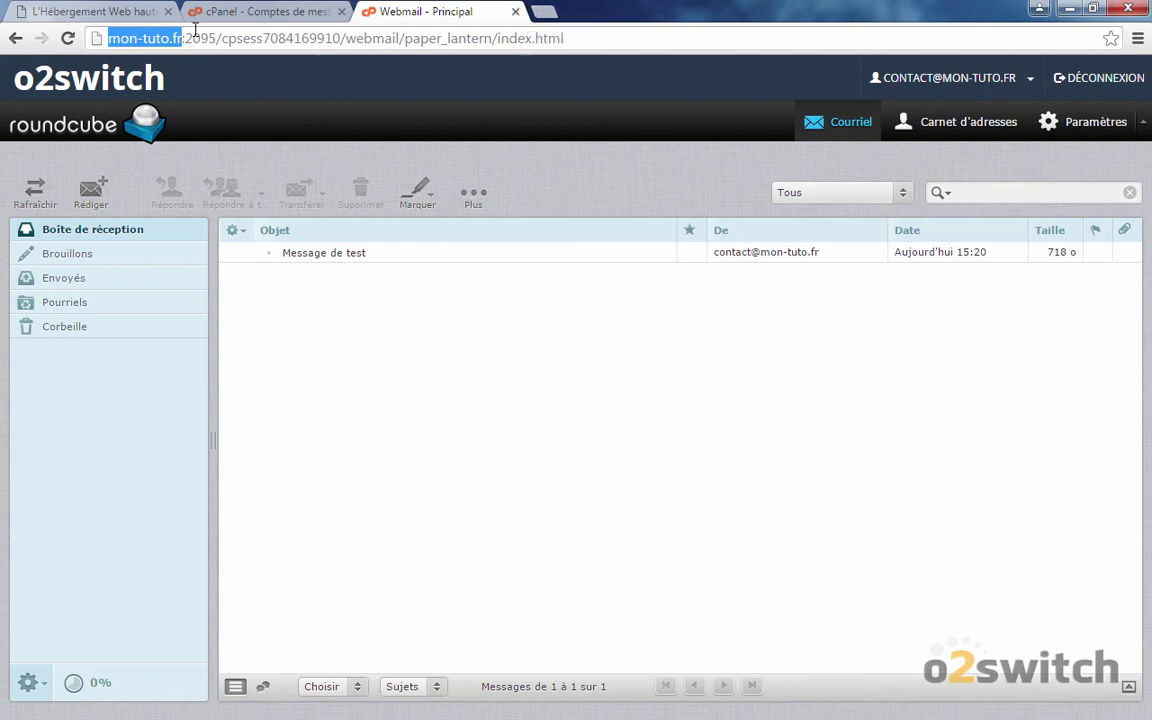
Open the webmail login page at webmail.mon-tuto.fr in a new browser tab, using the copied domain.
{"action": "left_click", "coordinate": [544, 11]}
{"action": "type", "text": "webmail."}
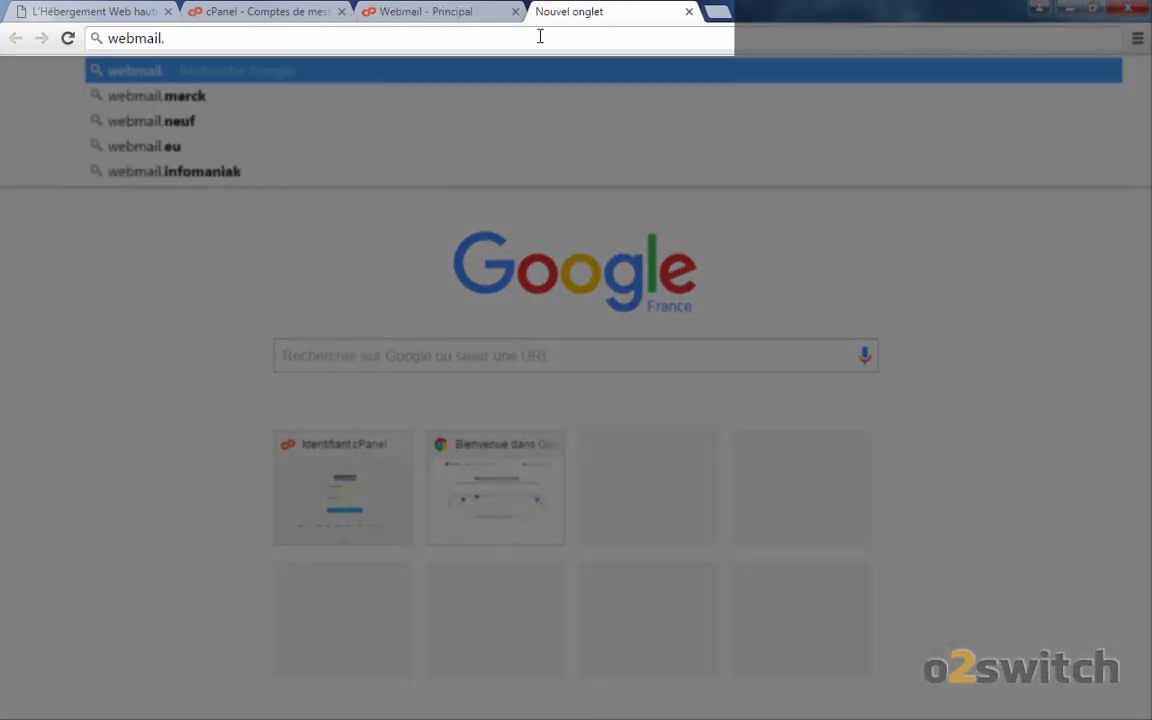
{"action": "key", "text": "ctrl+v"}
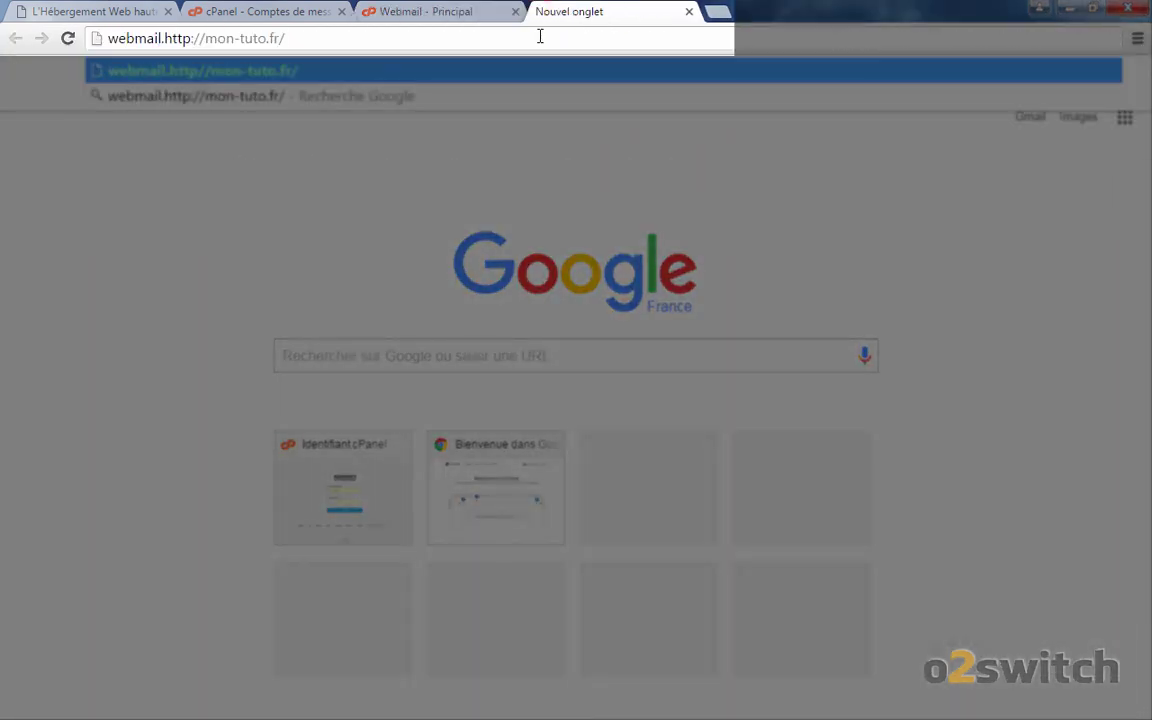
{"action": "key", "text": "Left"}
{"action": "key", "text": "Left"}
{"action": "key", "text": "Left"}
{"action": "key", "text": "Left"}
{"action": "key", "text": "Left"}
{"action": "key", "text": "Left"}
{"action": "key", "text": "Left"}
{"action": "key", "text": "Left"}
{"action": "key", "text": "Left"}
{"action": "key", "text": "Left"}
{"action": "key", "text": "Left"}
{"action": "key", "text": "Left"}
{"action": "key", "text": "BackSpace"}
{"action": "key", "text": "BackSpace"}
{"action": "key", "text": "BackSpace"}
{"action": "key", "text": "BackSpace"}
{"action": "key", "text": "BackSpace"}
{"action": "key", "text": "BackSpace"}
{"action": "key", "text": "BackSpace"}
{"action": "key", "text": "Return"}
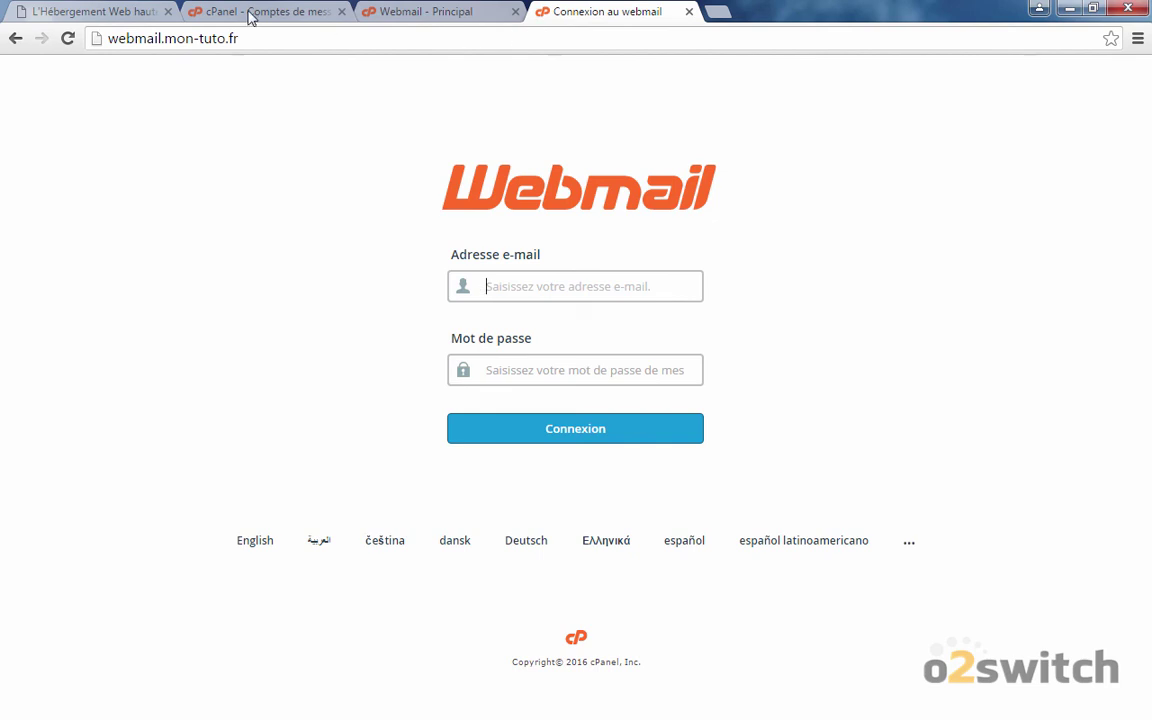
{"action": "left_click", "coordinate": [205, 38]}
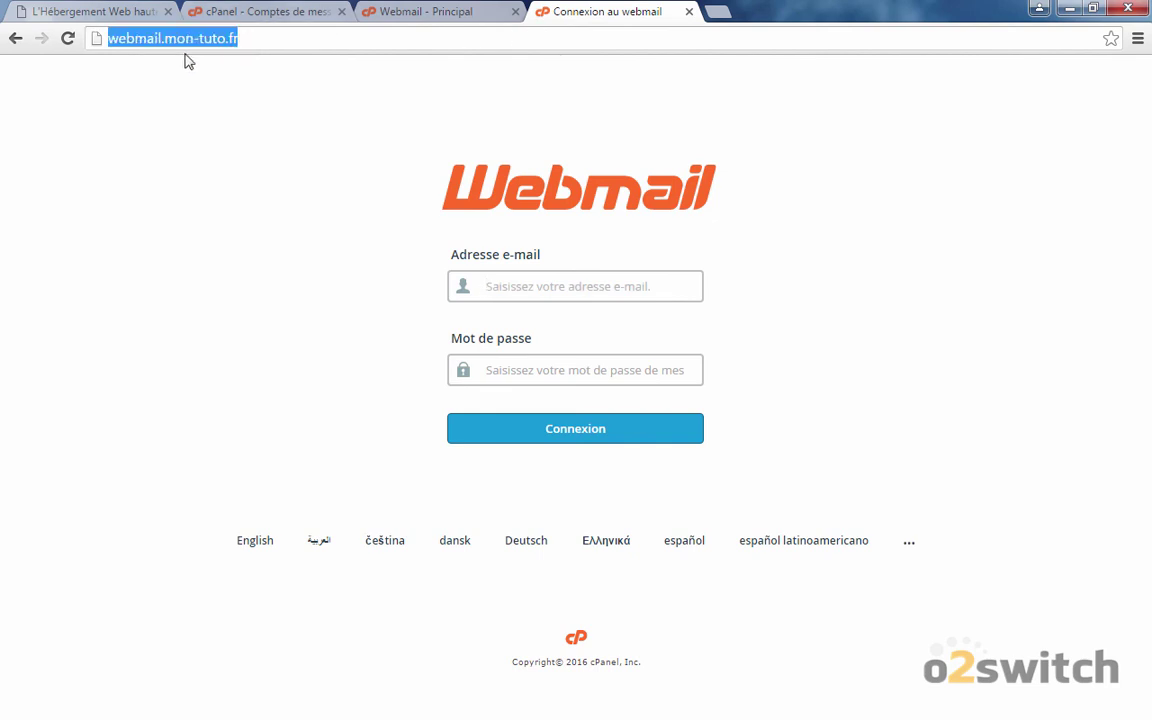